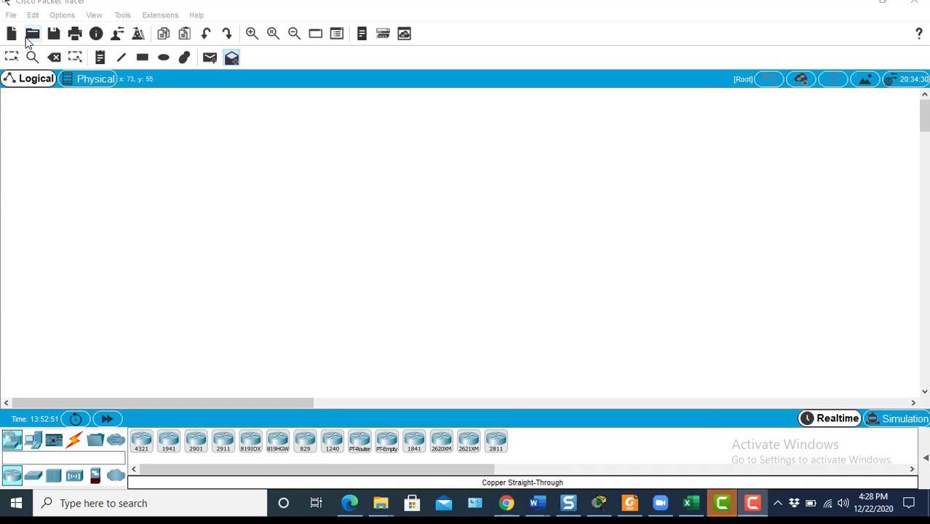
Place a 4321 router and a PC in the workspace with space between them, and nudge the router slightly towards the PC.
{"action": "left_click", "coordinate": [141, 440]}
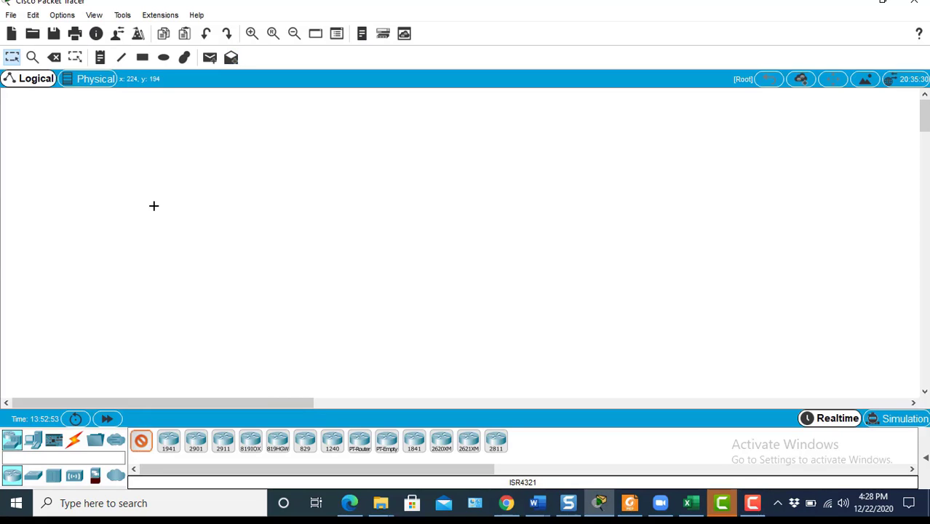
{"action": "left_click", "coordinate": [152, 186]}
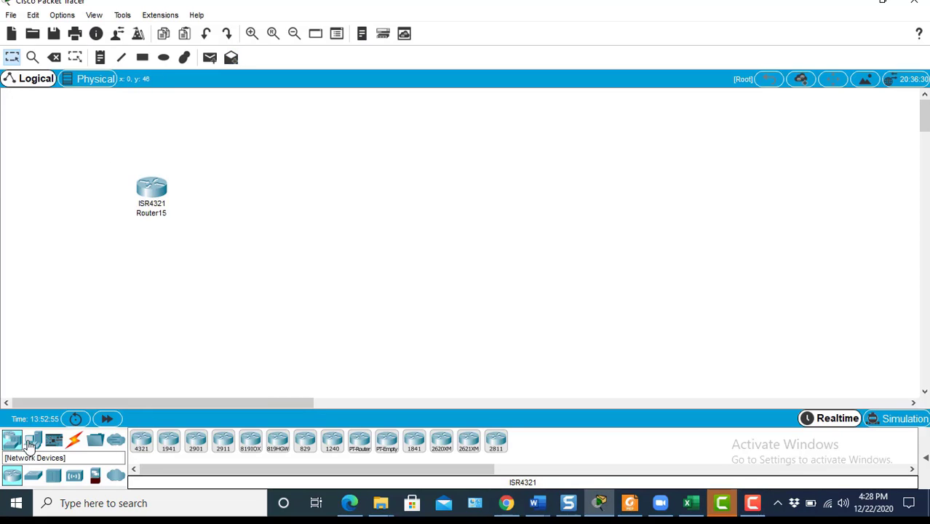
{"action": "left_click", "coordinate": [30, 441]}
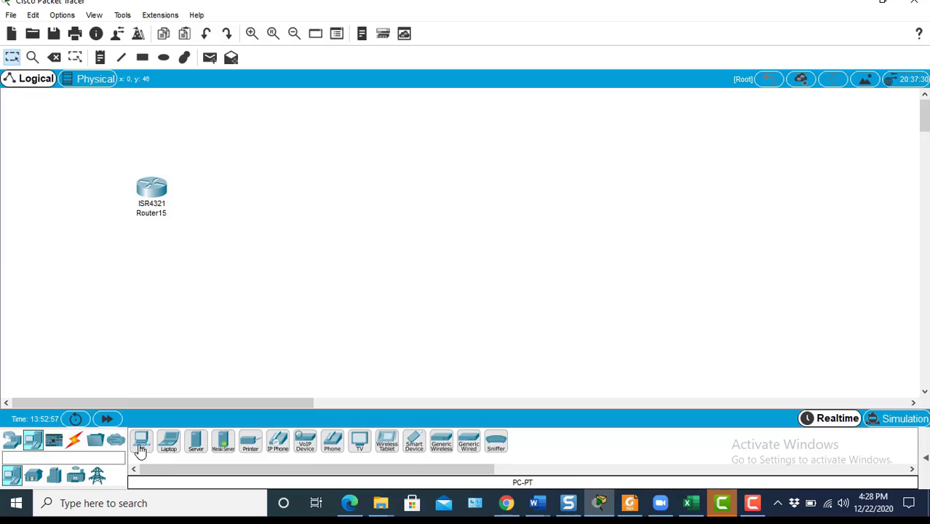
{"action": "left_click", "coordinate": [140, 444]}
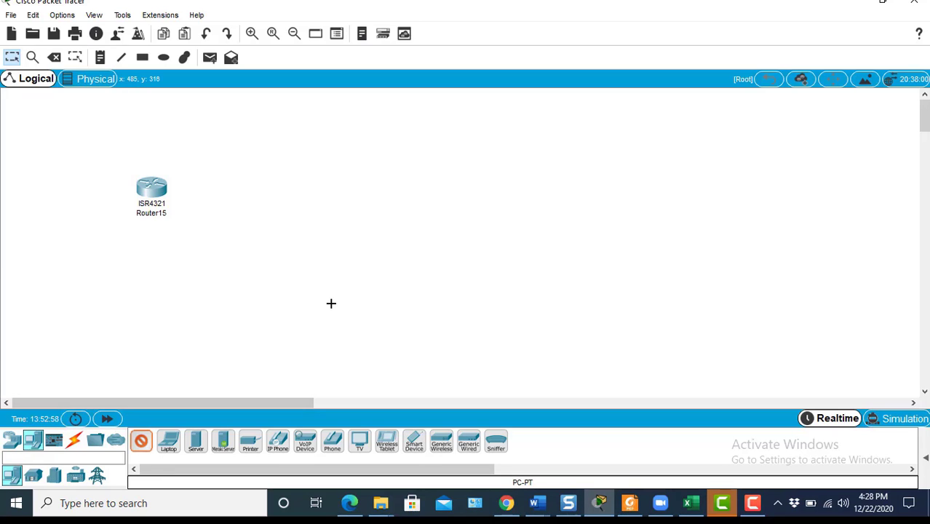
{"action": "left_click", "coordinate": [404, 199]}
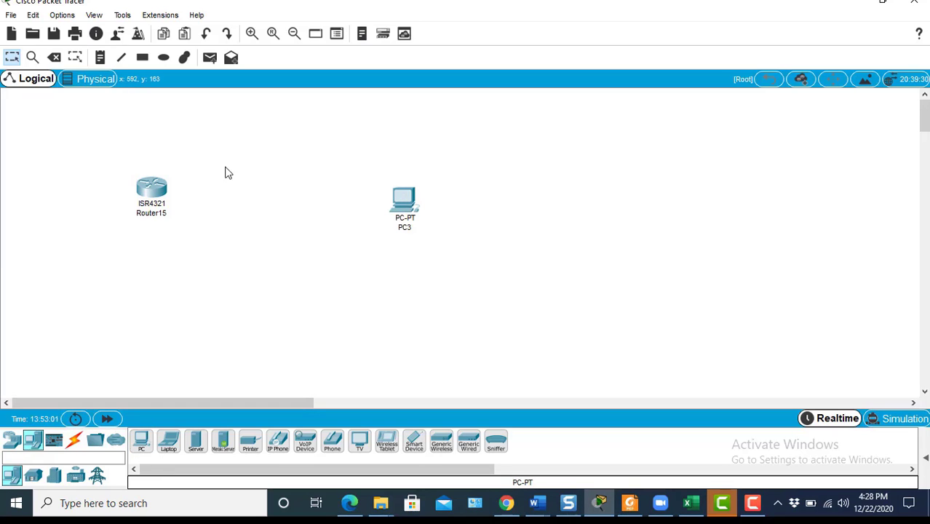
{"action": "left_click_drag", "start_coordinate": [145, 188], "coordinate": [161, 200]}
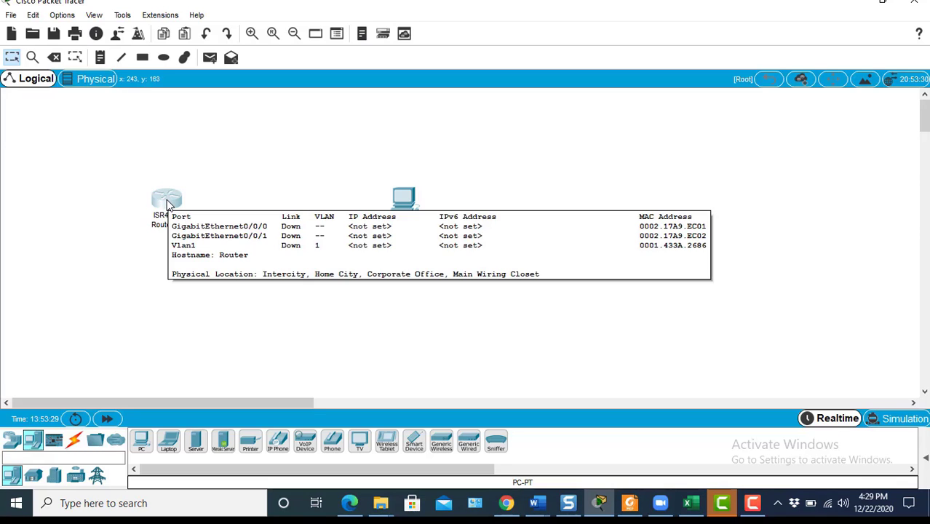
Connect the router's Console port to the PC's RS 232 port with a console cable, and move the PC farther from the router.
{"action": "left_click", "coordinate": [72, 442]}
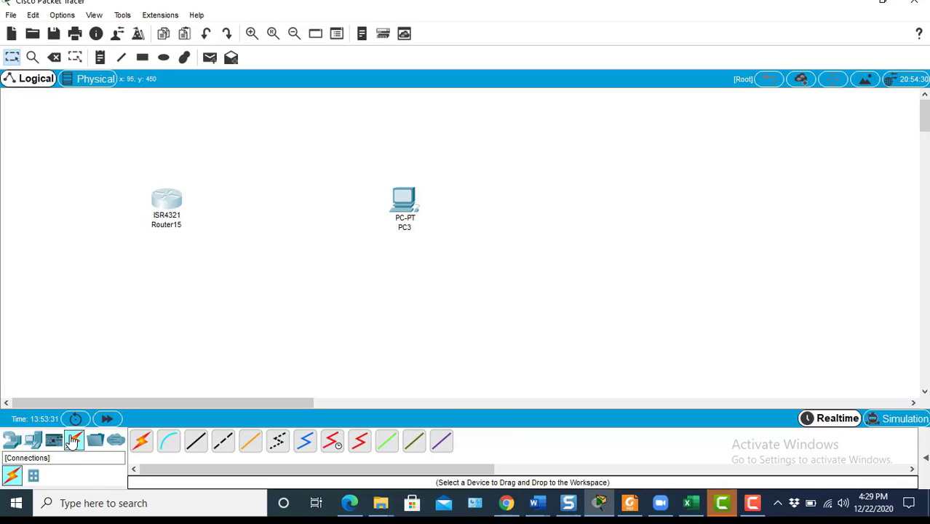
{"action": "left_click", "coordinate": [167, 443]}
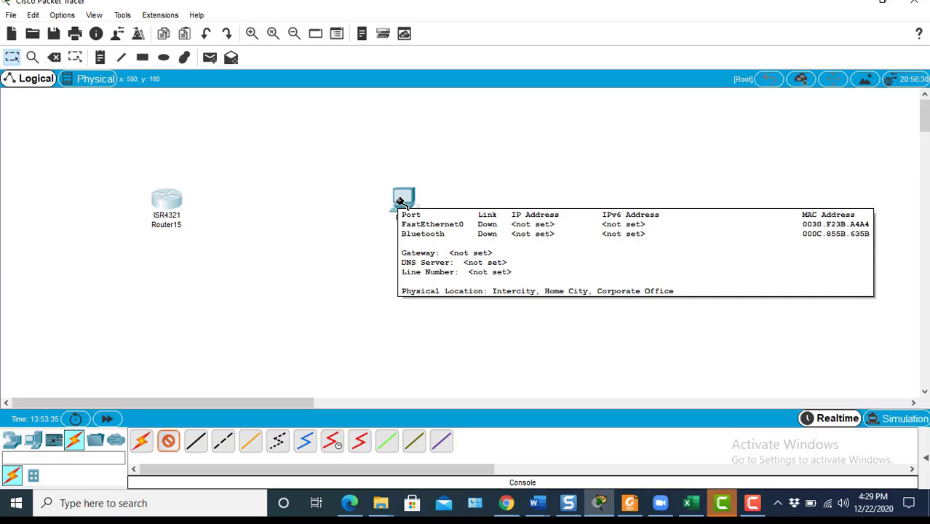
{"action": "left_click", "coordinate": [176, 201]}
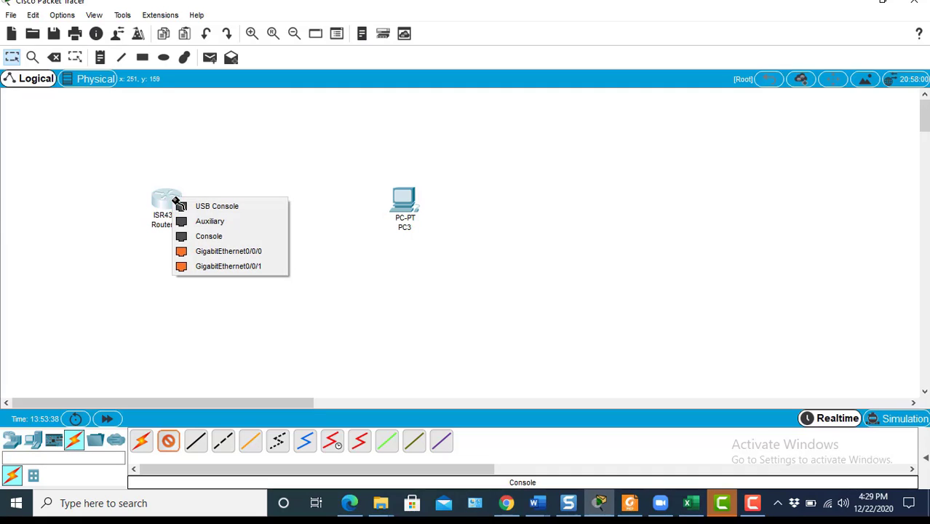
{"action": "left_click", "coordinate": [206, 237]}
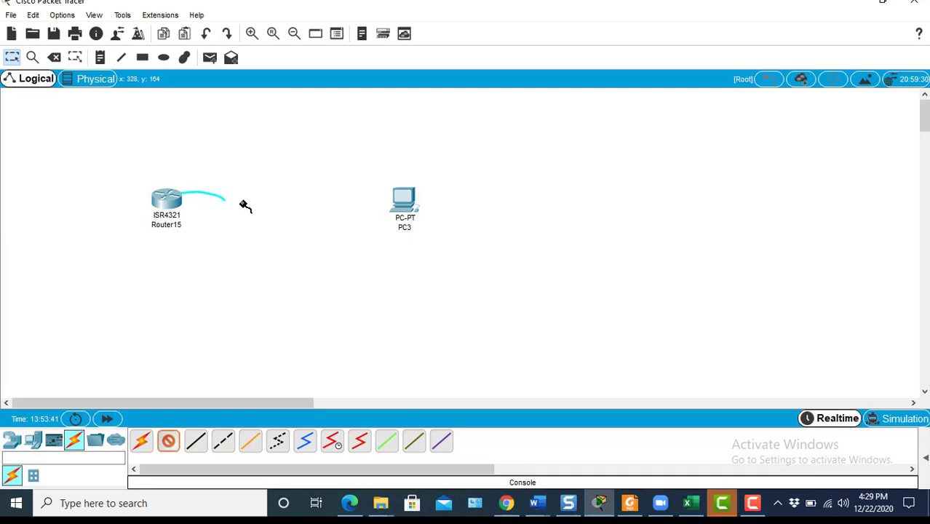
{"action": "left_click", "coordinate": [404, 204]}
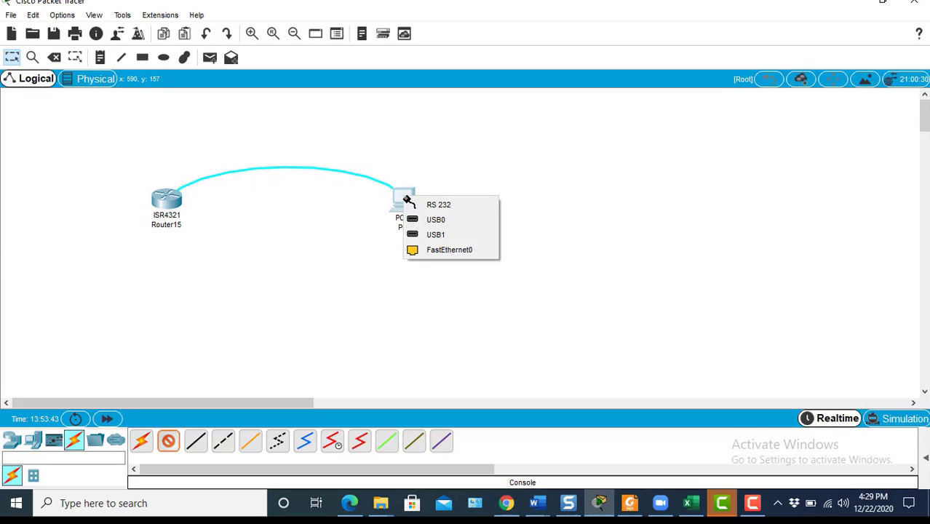
{"action": "left_click", "coordinate": [428, 206]}
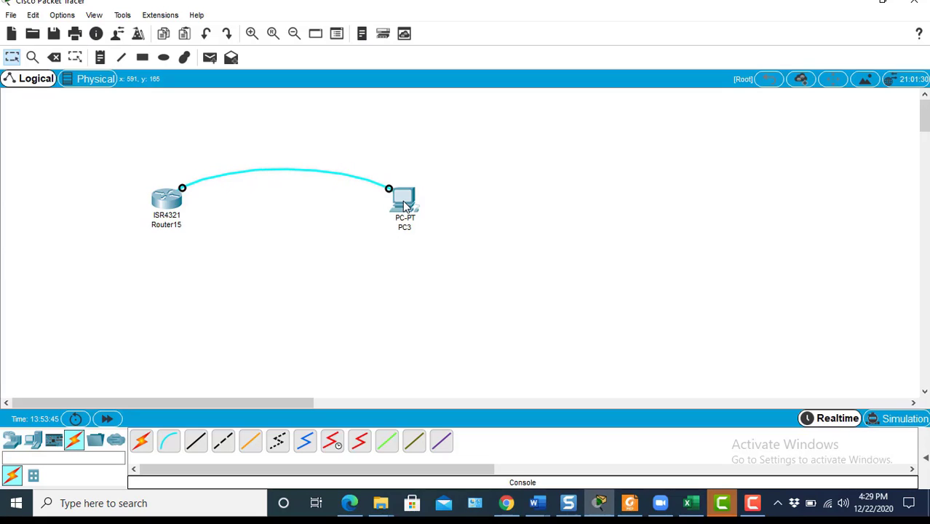
{"action": "left_click_drag", "start_coordinate": [406, 209], "coordinate": [595, 211]}
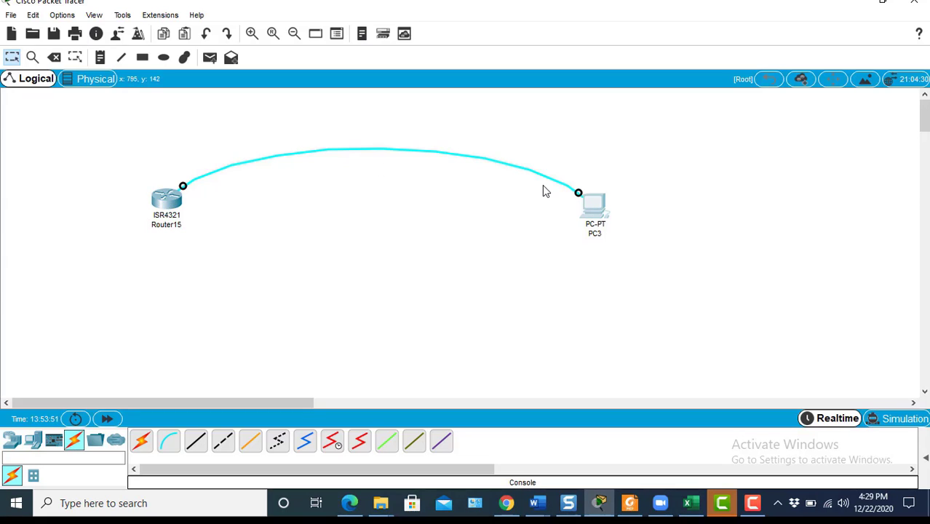
Start a terminal session on the PC with the default port configuration of 9600 bits per second, 8 data bits and no parity.
{"action": "left_click", "coordinate": [594, 205]}
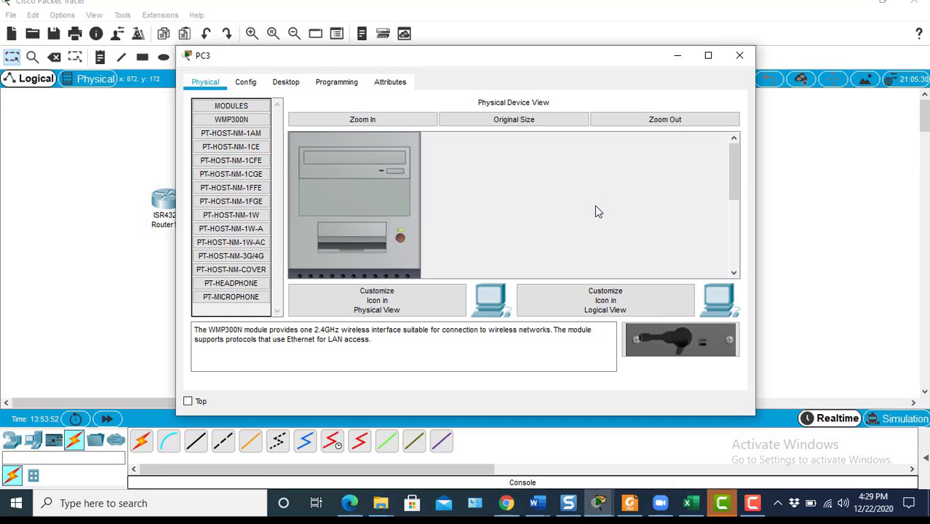
{"action": "left_click", "coordinate": [287, 83]}
{"action": "left_click", "coordinate": [462, 134]}
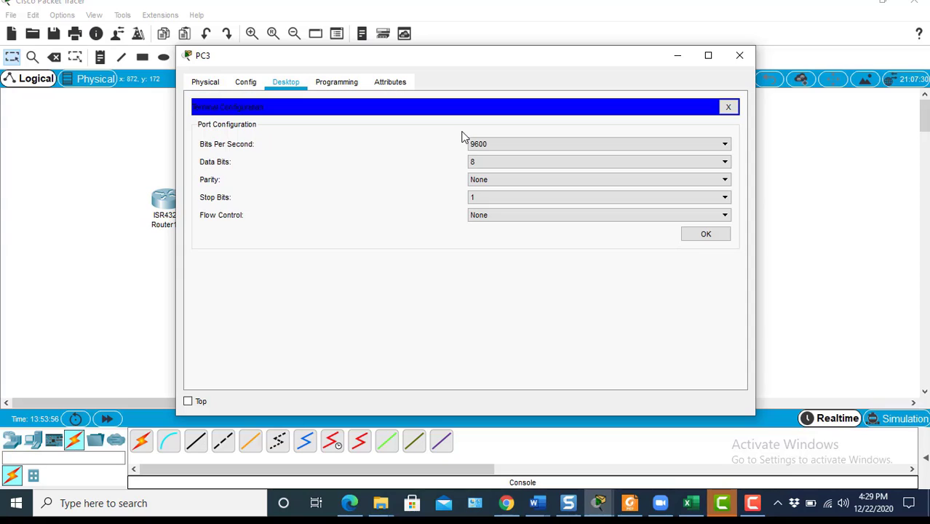
{"action": "left_click", "coordinate": [700, 233]}
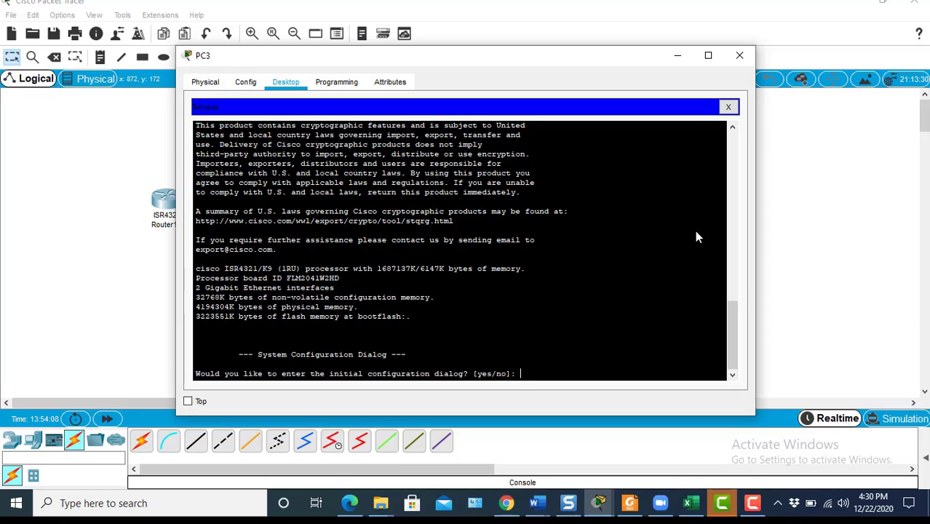
Answer n to the router's initial configuration dialog and get to the user EXEC prompt.
{"action": "type", "text": "n"}
{"action": "key", "text": "Return"}
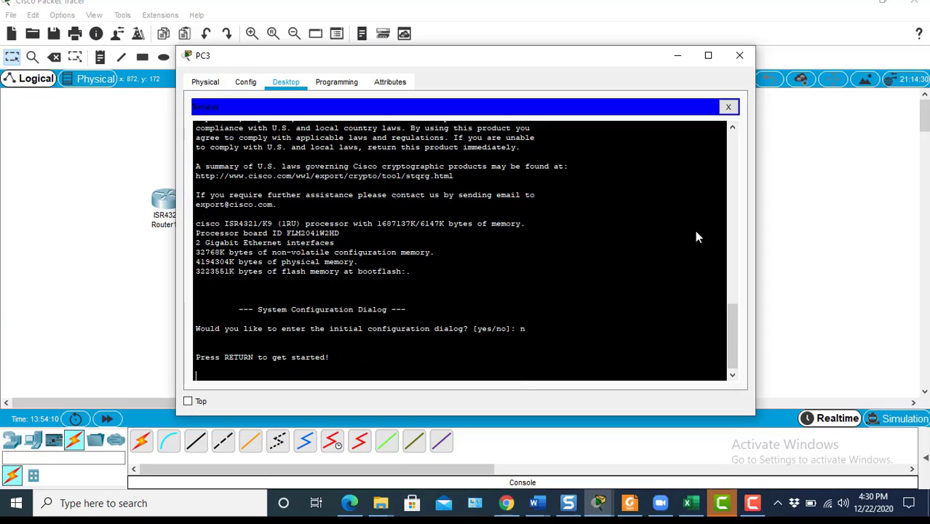
{"action": "key", "text": "Return"}
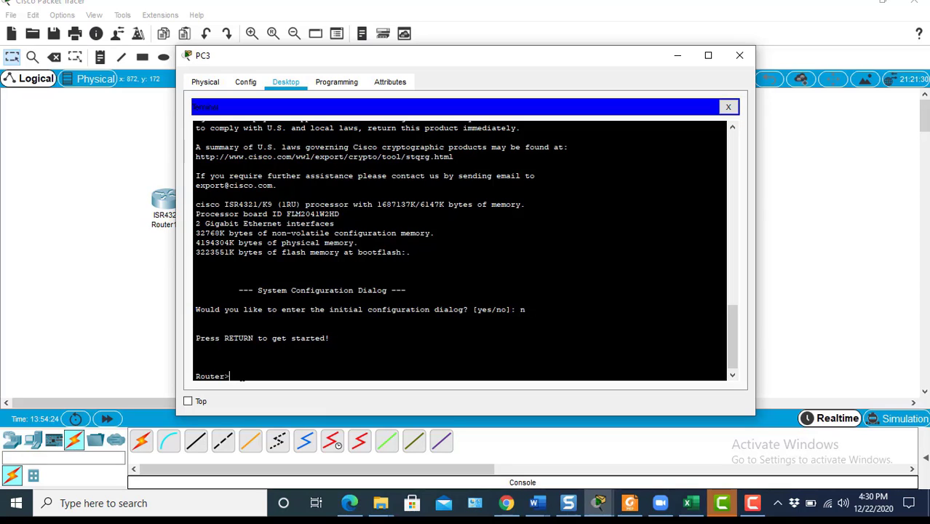
Enter privileged mode with en and global configuration mode with config t.
{"action": "type", "text": "en"}
{"action": "key", "text": "Return"}
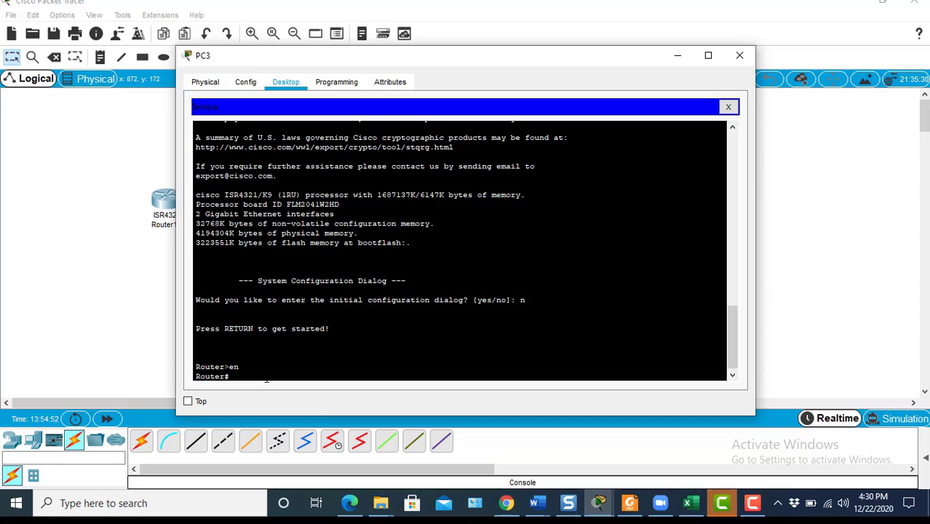
{"action": "type", "text": "config t"}
{"action": "key", "text": "Return"}
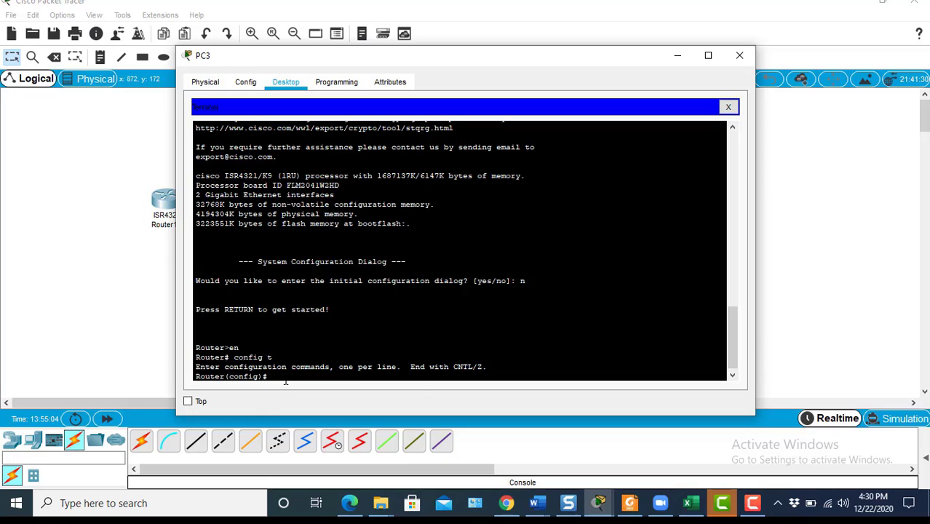
{"action": "key", "text": "Return"}
{"action": "key", "text": "Return"}
{"action": "key", "text": "Return"}
{"action": "key", "text": "Return"}
{"action": "key", "text": "Return"}
{"action": "key", "text": "Return"}
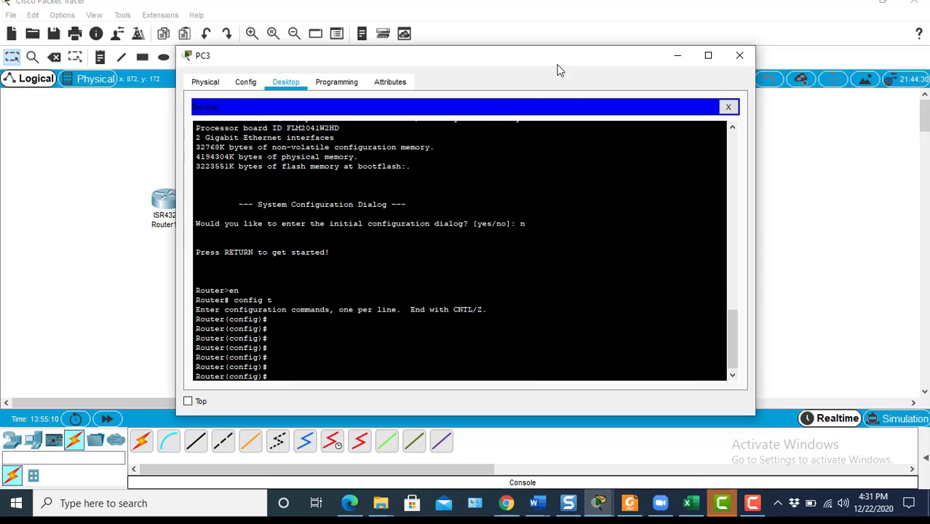
Move the PC window off the router and check the router's configuration page for its interface names.
{"action": "left_click_drag", "start_coordinate": [553, 60], "coordinate": [634, 59]}
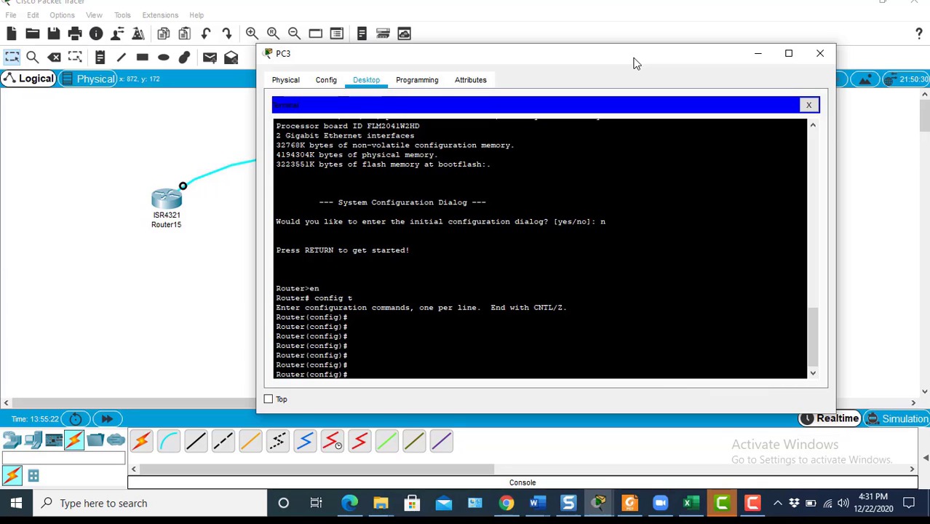
{"action": "left_click", "coordinate": [161, 205]}
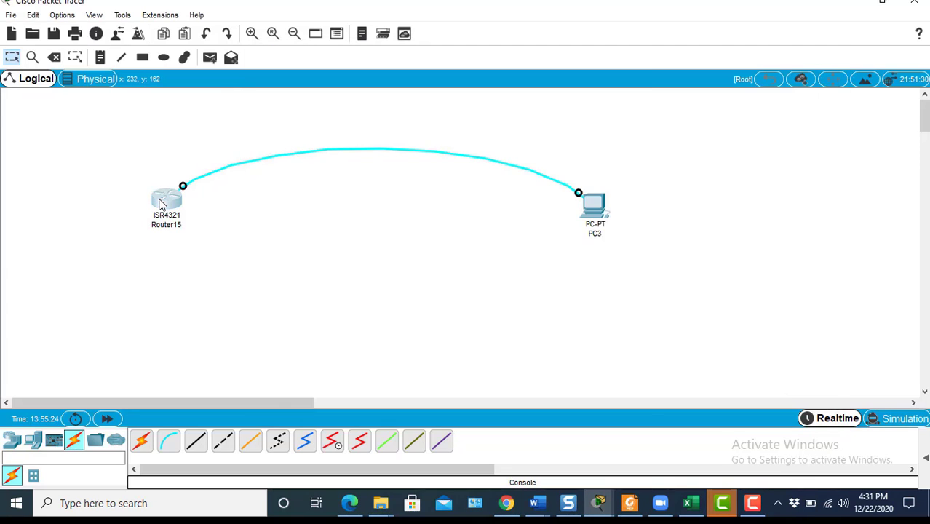
{"action": "left_click", "coordinate": [342, 81]}
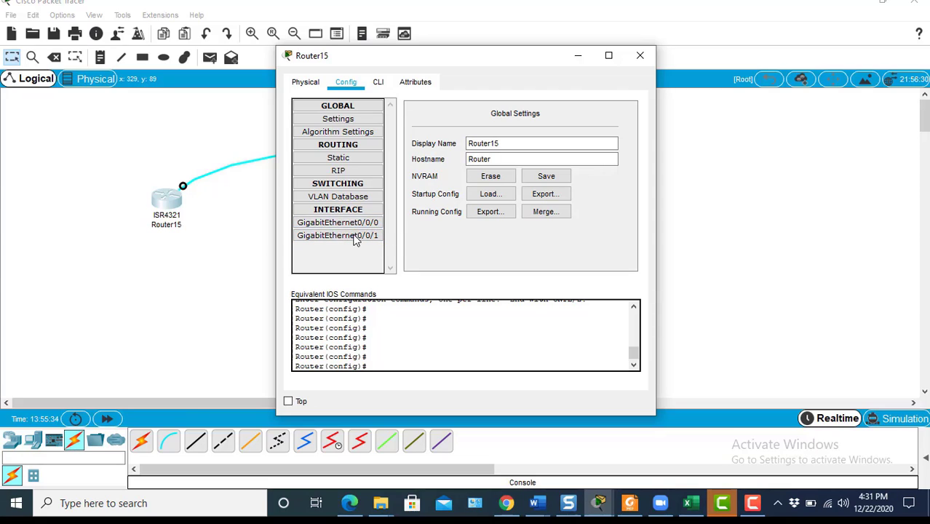
{"action": "left_click", "coordinate": [639, 56]}
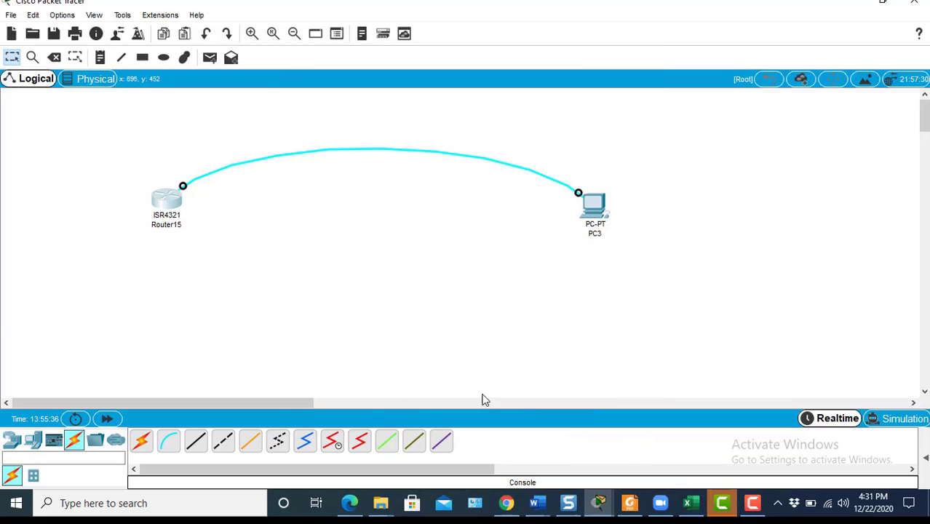
Return to the PC's terminal and enter interface configuration mode with interface gigabitethernet0/0/0.
{"action": "mouse_move", "coordinate": [599, 503]}
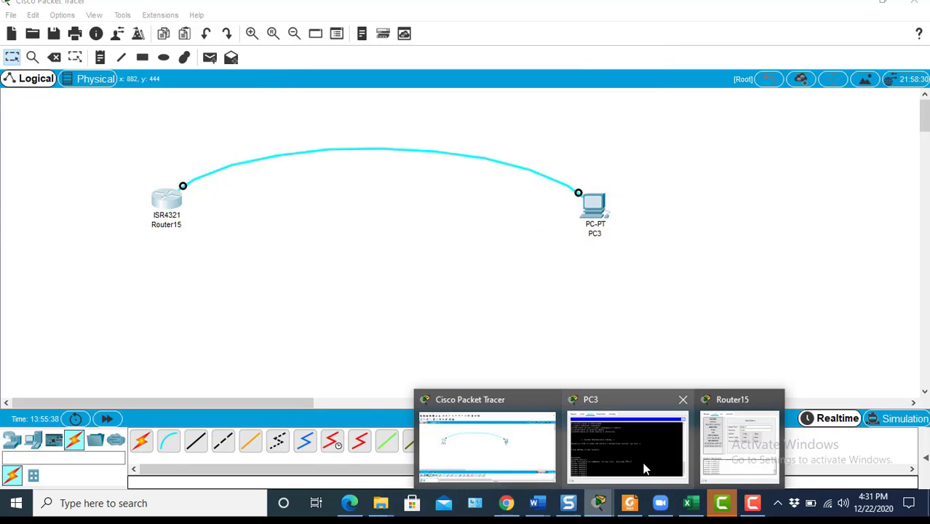
{"action": "left_click", "coordinate": [644, 470]}
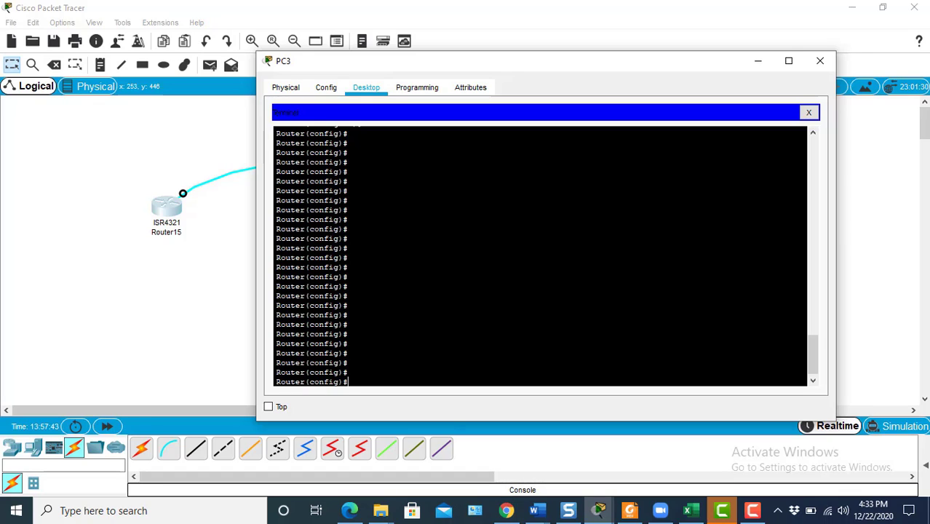
{"action": "type", "text": "interface"}
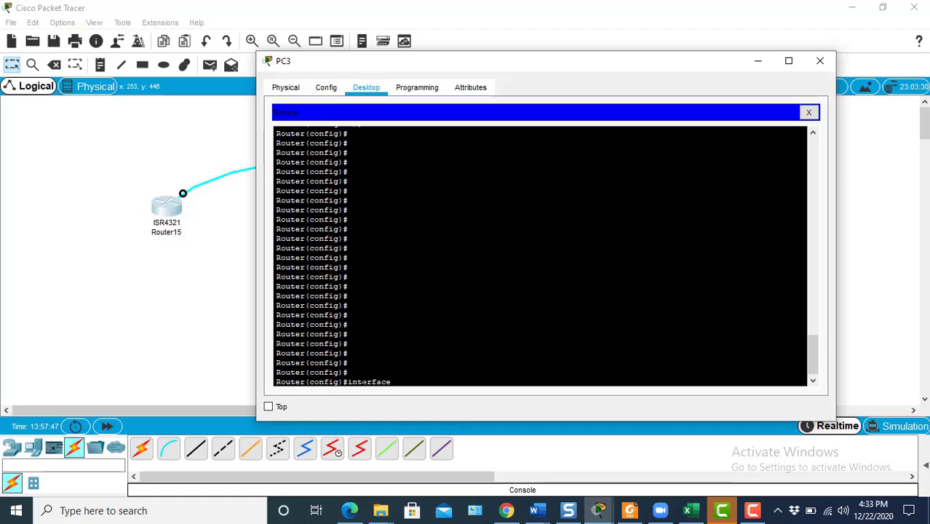
{"action": "type", "text": " gigabi"}
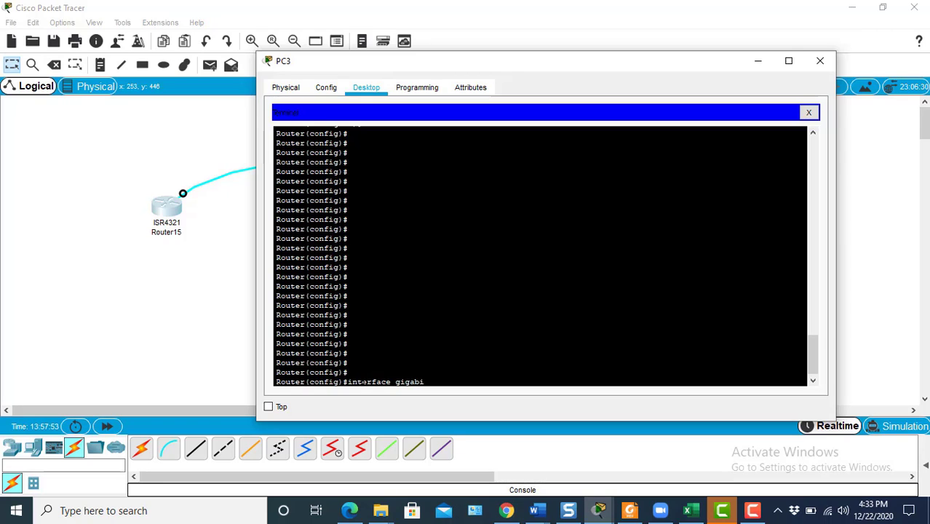
{"action": "type", "text": "tethernet0/0/0"}
{"action": "key", "text": "Return"}
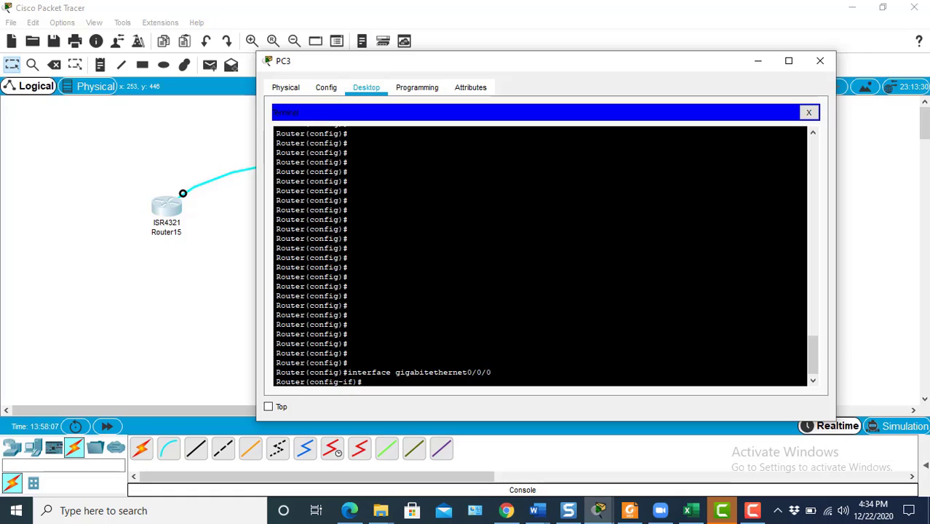
{"action": "left_click_drag", "start_coordinate": [340, 371], "coordinate": [304, 371]}
{"action": "key", "text": "Return"}
{"action": "key", "text": "Return"}
{"action": "key", "text": "Return"}
{"action": "key", "text": "Return"}
{"action": "key", "text": "Return"}
{"action": "key", "text": "Return"}
{"action": "key", "text": "Return"}
{"action": "key", "text": "Return"}
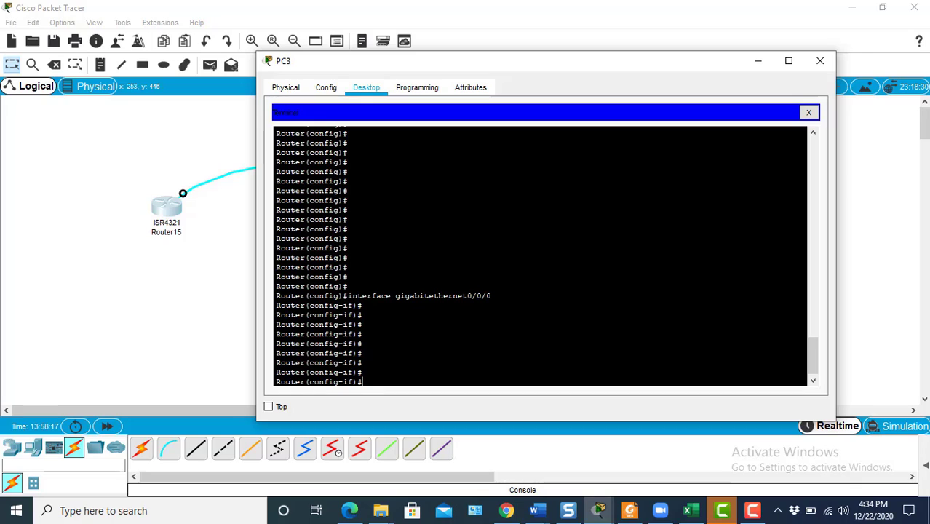
{"action": "left_click_drag", "start_coordinate": [395, 295], "coordinate": [492, 295]}
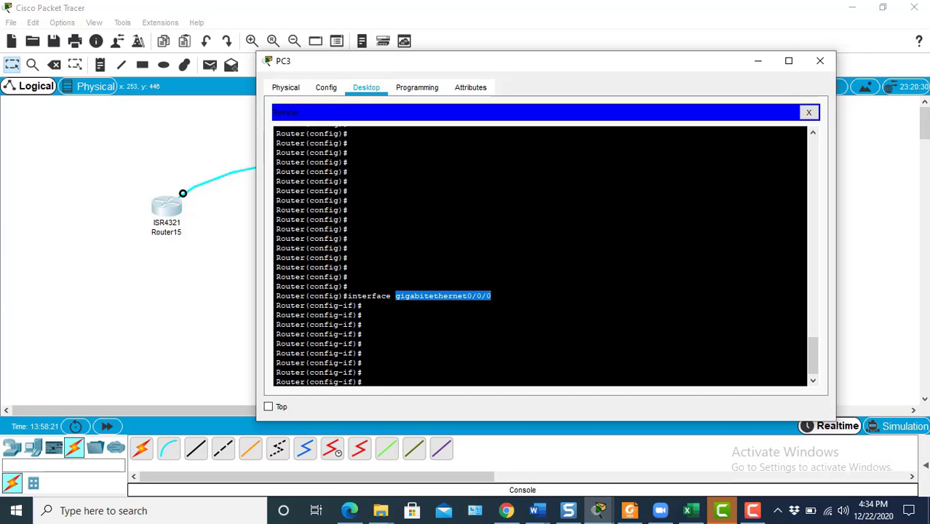
{"action": "left_click", "coordinate": [362, 372]}
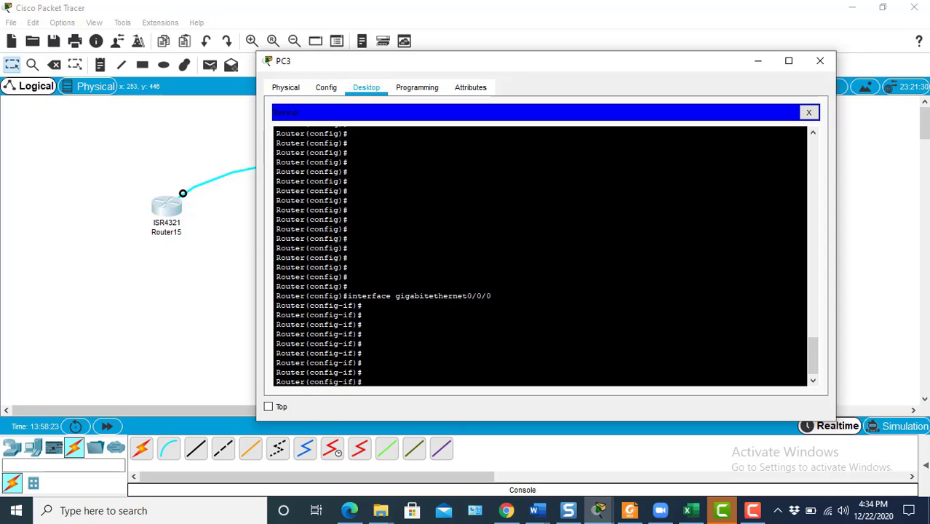
{"action": "key", "text": "Return"}
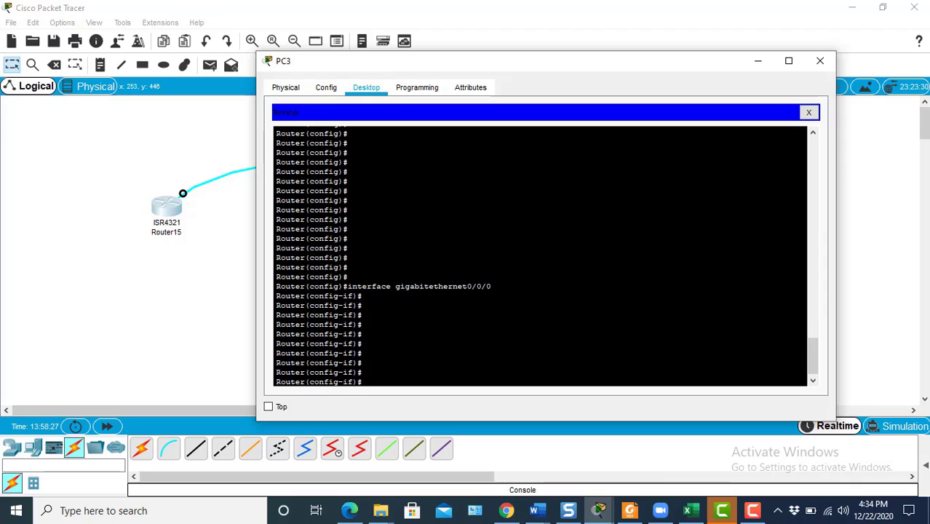
Assign IP address 10.0.0.1 with subnet mask 255.0.0.0 to the GigabitEthernet0/0/0 interface using the ip address command.
{"action": "type", "text": "ip address"}
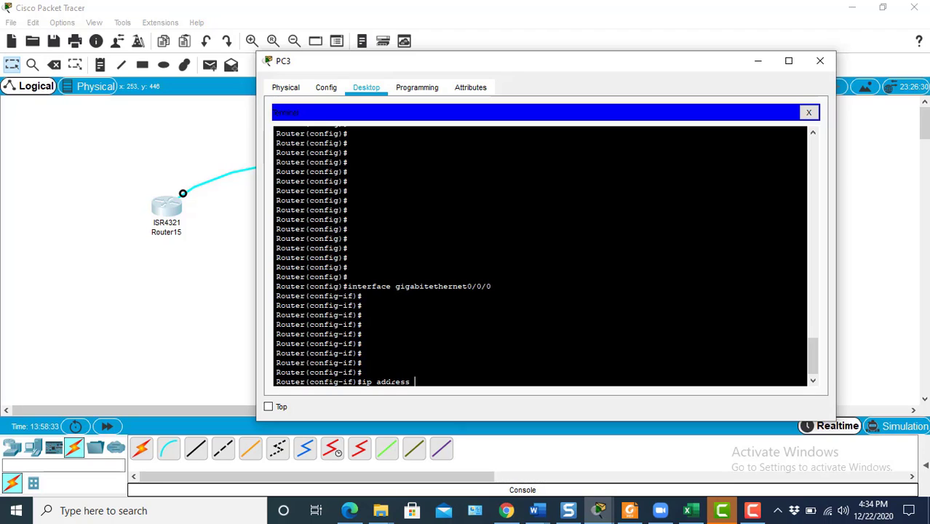
{"action": "type", "text": " 10.0.0.1"}
{"action": "type", "text": "255.0.0.0"}
{"action": "key", "text": "Return"}
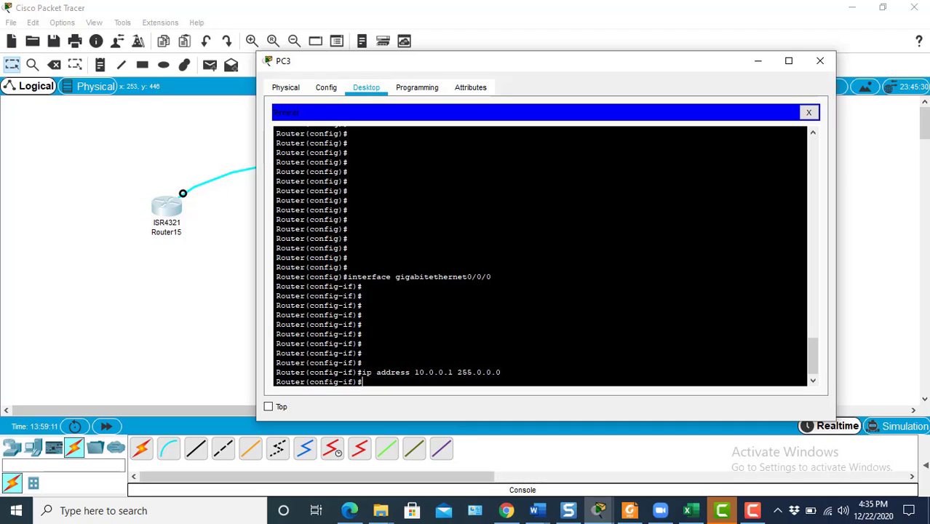
Enable the GigabitEthernet0/0/0 interface with no shutdown and check its link state message.
{"action": "type", "text": "no shutdown"}
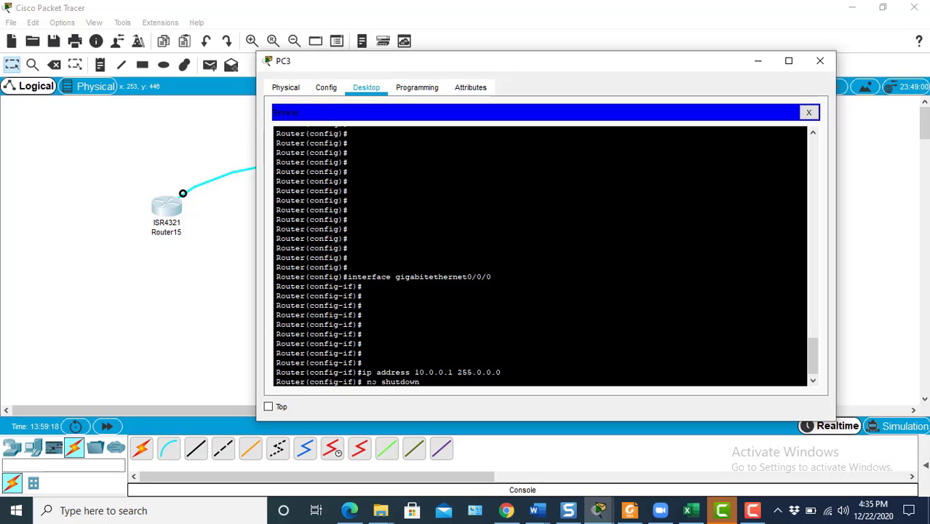
{"action": "key", "text": "Return"}
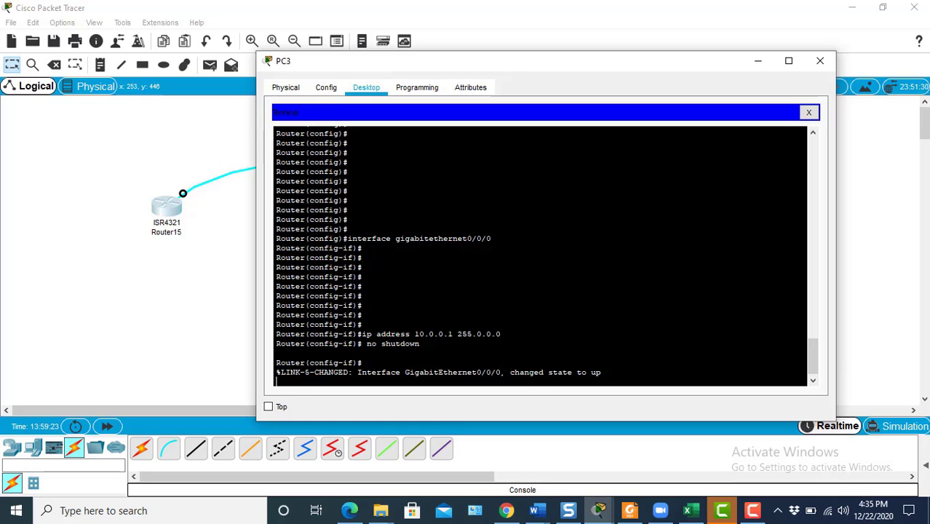
{"action": "left_click_drag", "start_coordinate": [502, 372], "coordinate": [602, 371]}
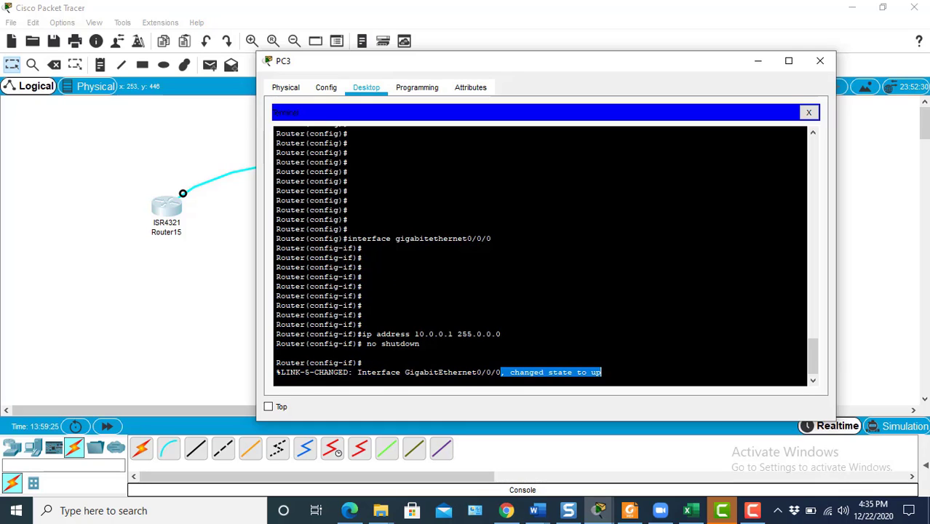
{"action": "left_click", "coordinate": [601, 372]}
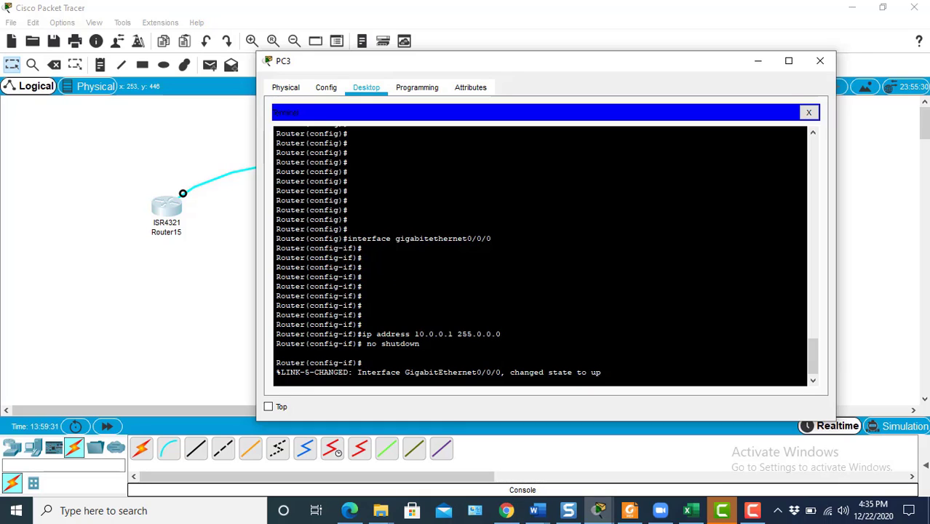
{"action": "left_click_drag", "start_coordinate": [413, 333], "coordinate": [363, 324]}
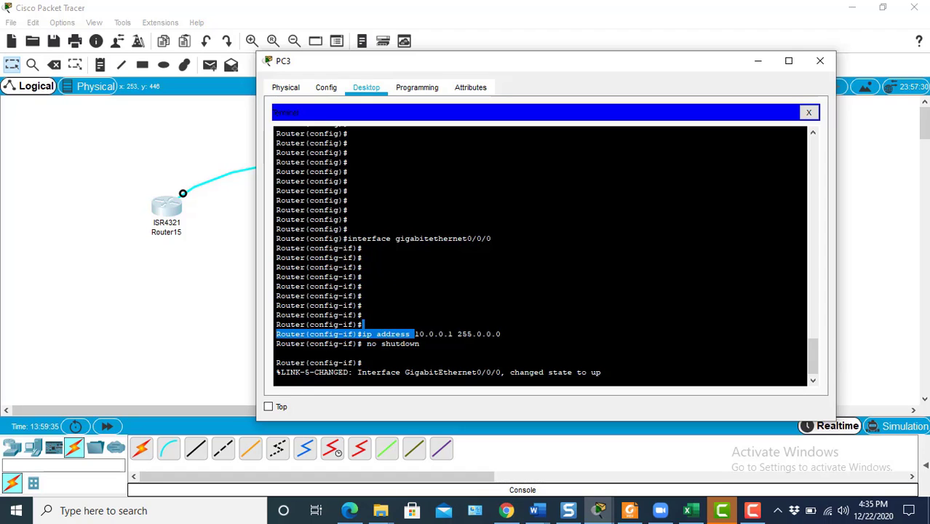
{"action": "left_click", "coordinate": [363, 363]}
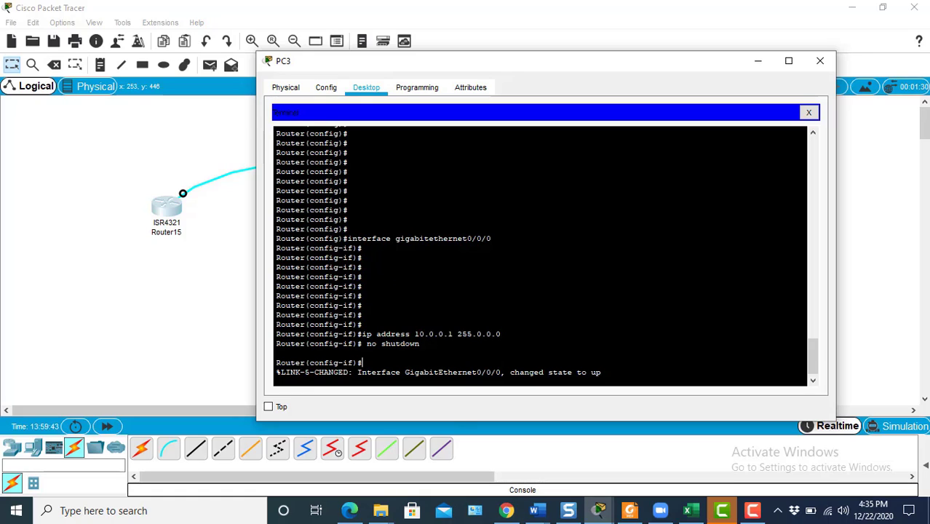
Leave interface and global configuration modes with exit, returning to the privileged EXEC prompt.
{"action": "key", "text": "Return"}
{"action": "key", "text": "Return"}
{"action": "key", "text": "Return"}
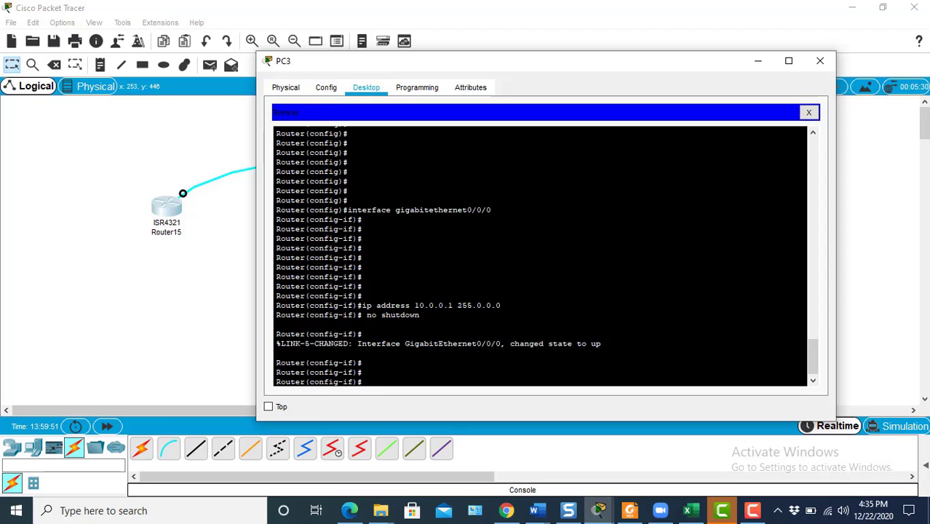
{"action": "type", "text": "exit"}
{"action": "key", "text": "Return"}
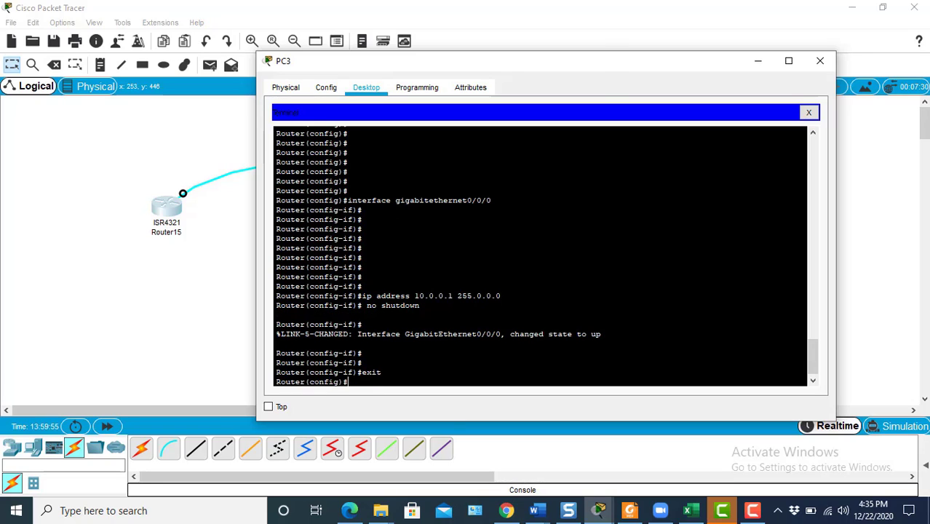
{"action": "type", "text": "e"}
{"action": "type", "text": "it"}
{"action": "key", "text": "BackSpace"}
{"action": "key", "text": "BackSpace"}
{"action": "key", "text": "BackSpace"}
{"action": "type", "text": "exit"}
{"action": "key", "text": "Return"}
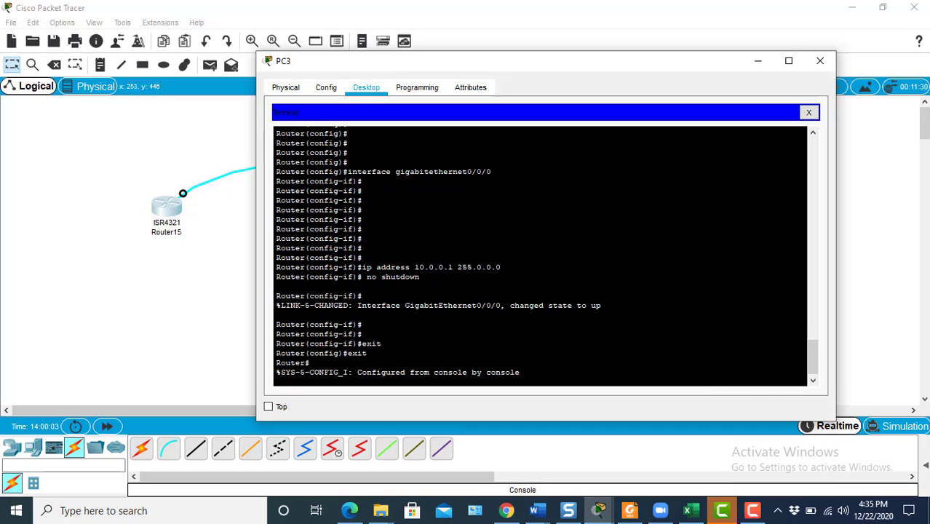
{"action": "key", "text": "Return"}
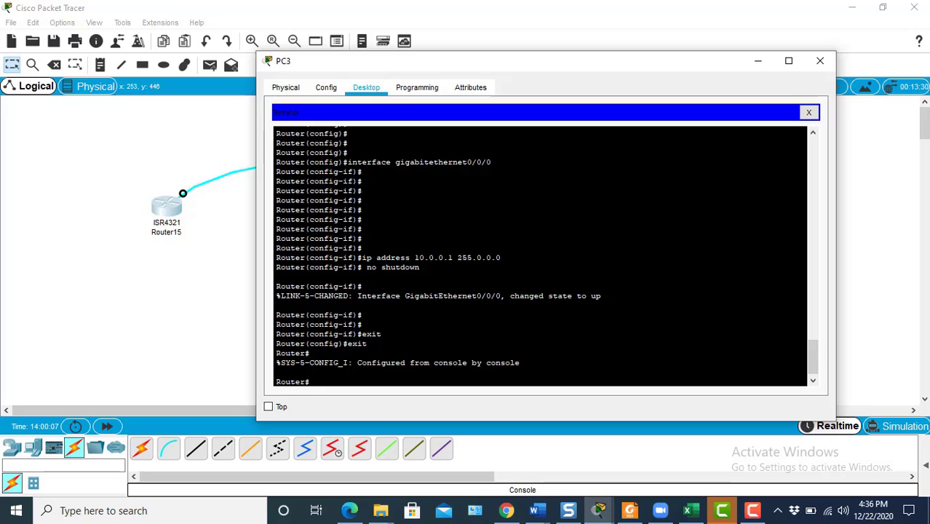
List the available commands starting with s, and run show ip interface brief to summarize the router's interfaces.
{"action": "type", "text": "s?"}
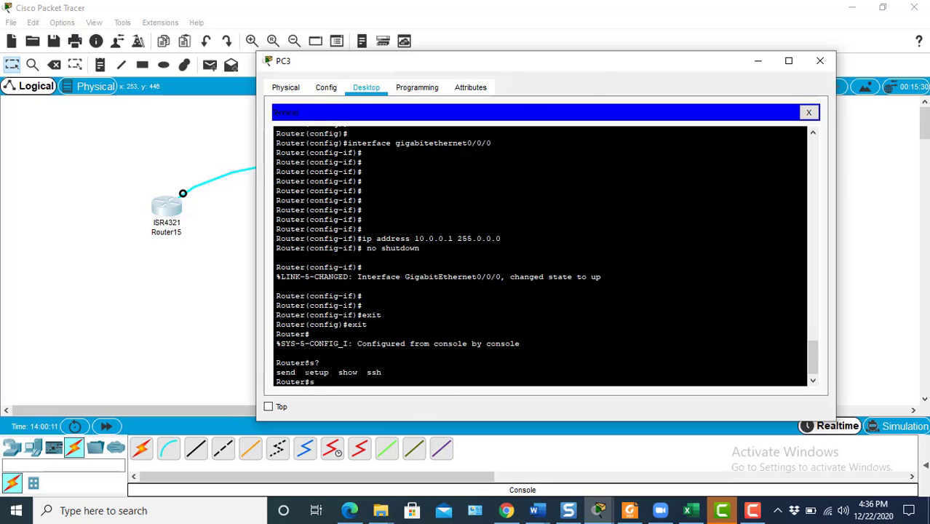
{"action": "left_click_drag", "start_coordinate": [338, 372], "coordinate": [358, 372]}
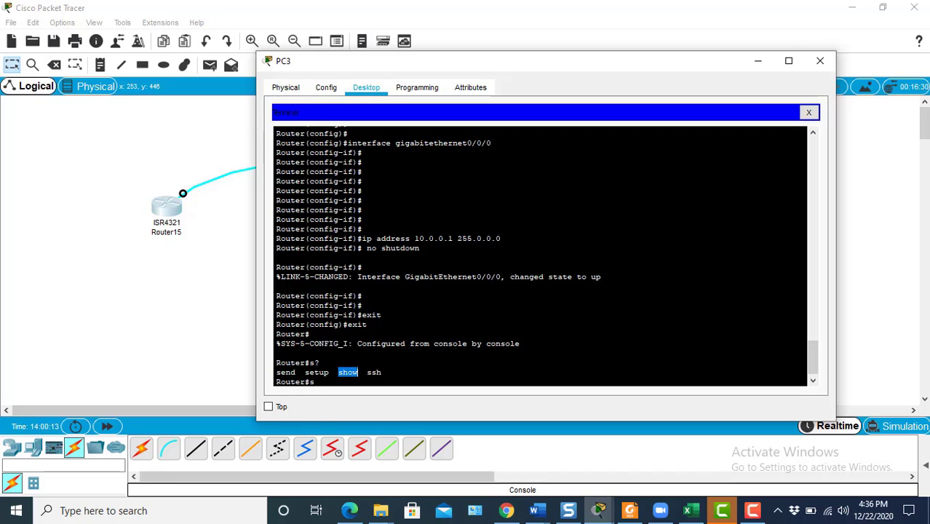
{"action": "left_click", "coordinate": [337, 386]}
{"action": "key", "text": "BackSpace"}
{"action": "type", "text": "show"}
{"action": "key", "text": "Tab"}
{"action": "type", "text": "ip interface "}
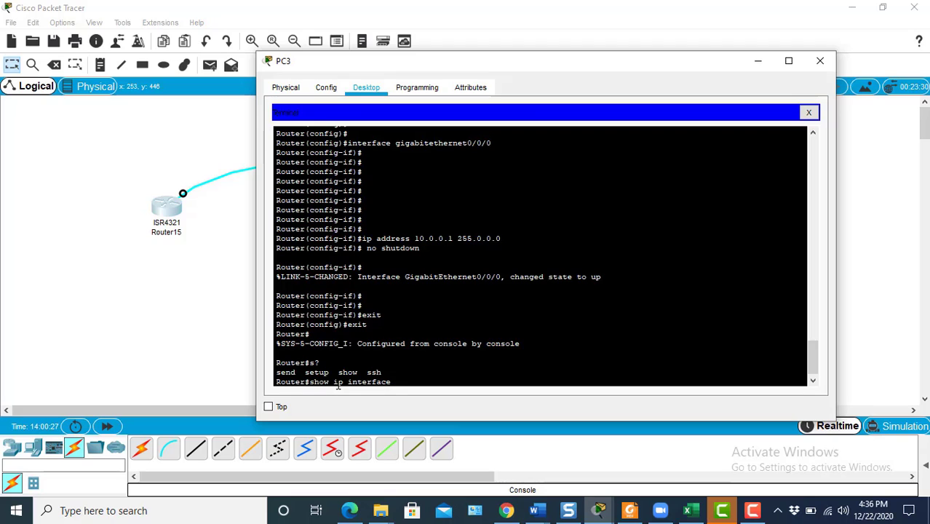
{"action": "type", "text": "brief"}
{"action": "key", "text": "Return"}
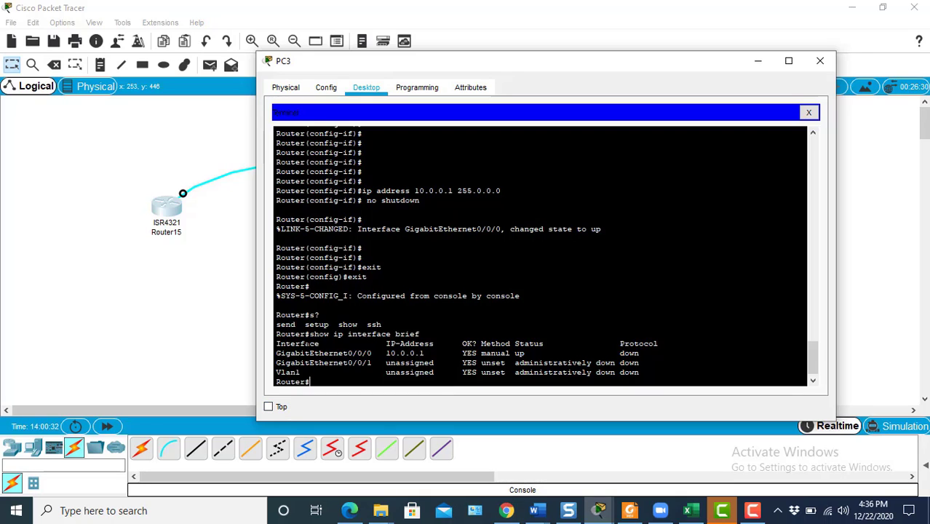
Examine the IP address and status of GigabitEthernet0/0/0 and GigabitEthernet0/0/1 in the interface summary.
{"action": "left_click_drag", "start_coordinate": [276, 353], "coordinate": [430, 353]}
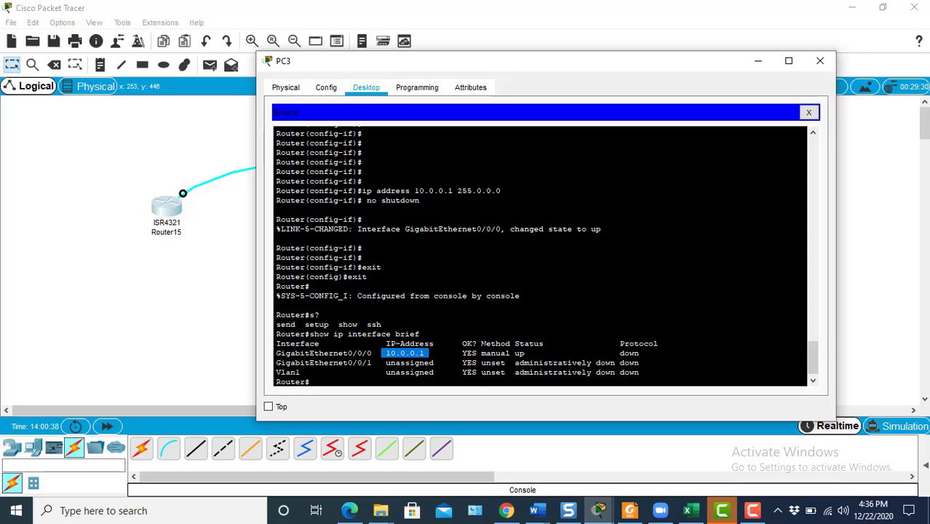
{"action": "mouse_move", "coordinate": [514, 344]}
{"action": "left_mouse_down"}
{"action": "mouse_move", "coordinate": [552, 343]}
{"action": "mouse_move", "coordinate": [514, 353]}
{"action": "left_mouse_up"}
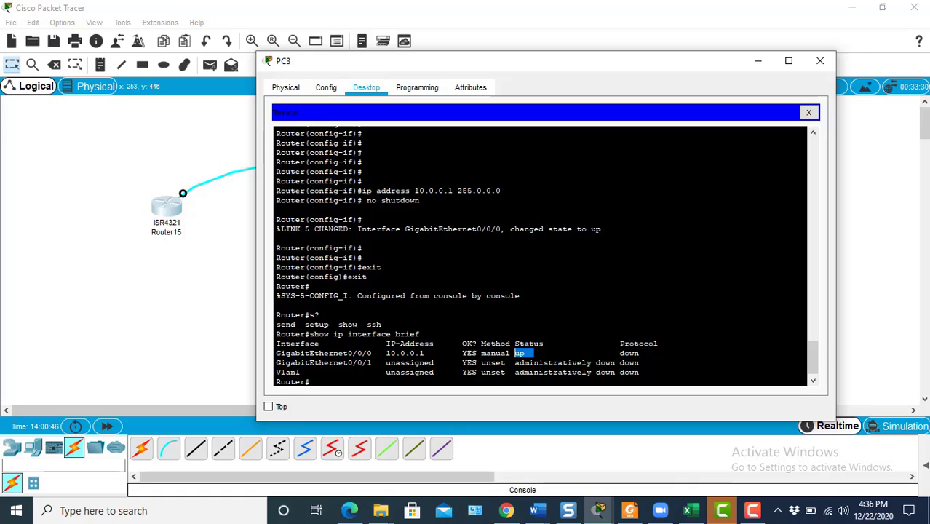
{"action": "left_click", "coordinate": [276, 362]}
{"action": "left_click_drag", "start_coordinate": [275, 362], "coordinate": [448, 362]}
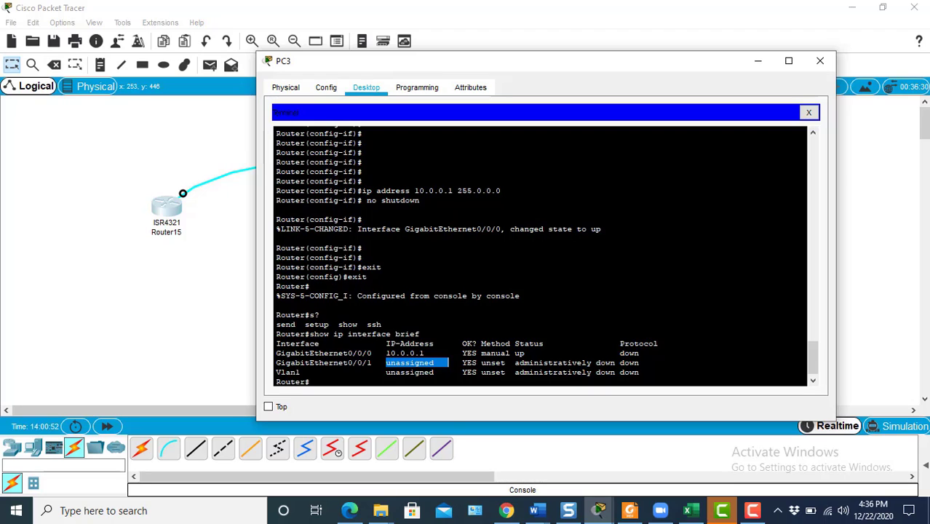
{"action": "left_click_drag", "start_coordinate": [514, 363], "coordinate": [615, 362]}
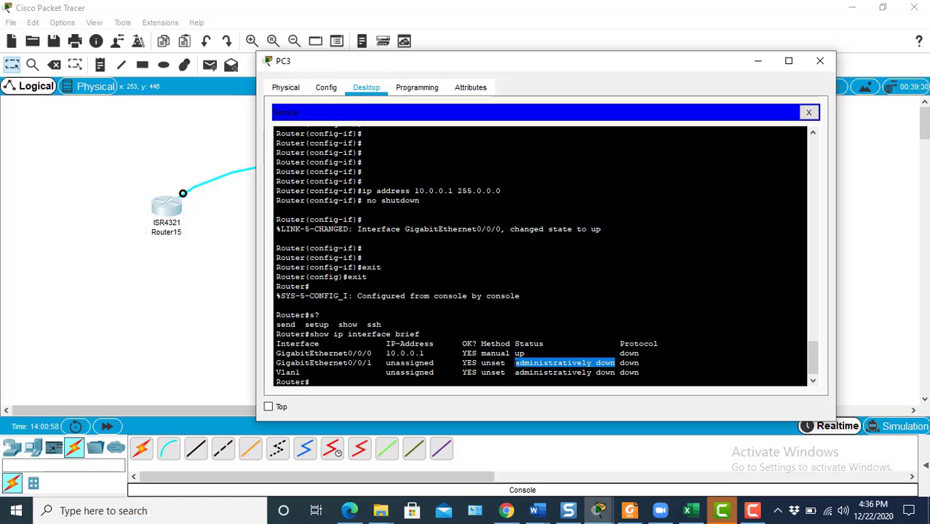
{"action": "left_click_drag", "start_coordinate": [433, 353], "coordinate": [381, 354]}
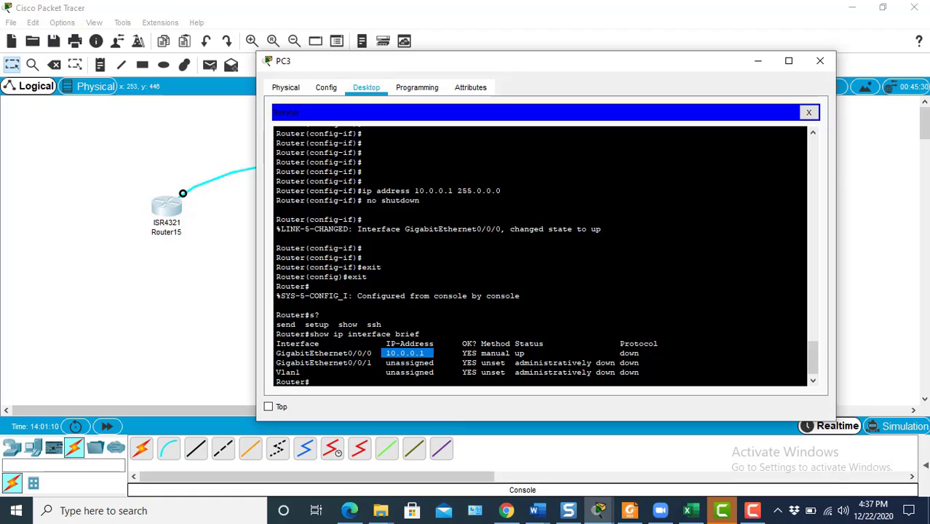
{"action": "left_click", "coordinate": [276, 305]}
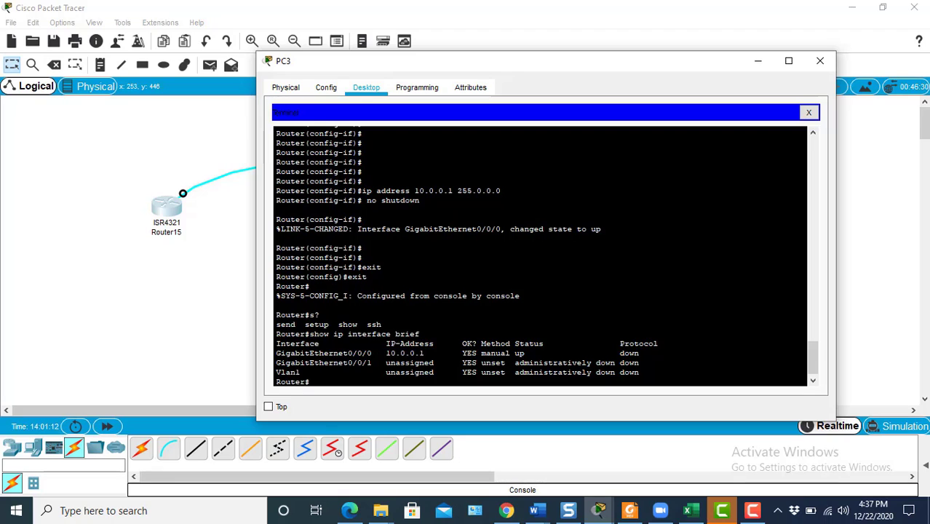